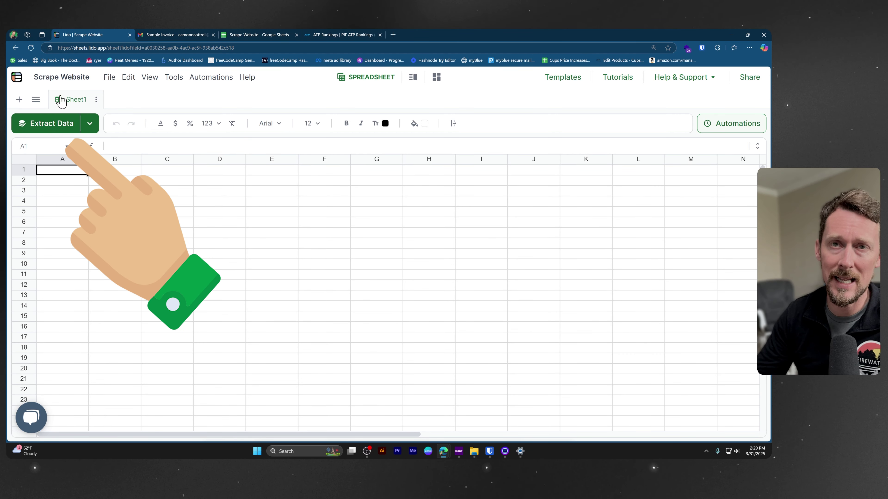
# - Start a data extraction for Sheet1, look through the available source types, and choose a website as the source
pyautogui.click(42, 129)
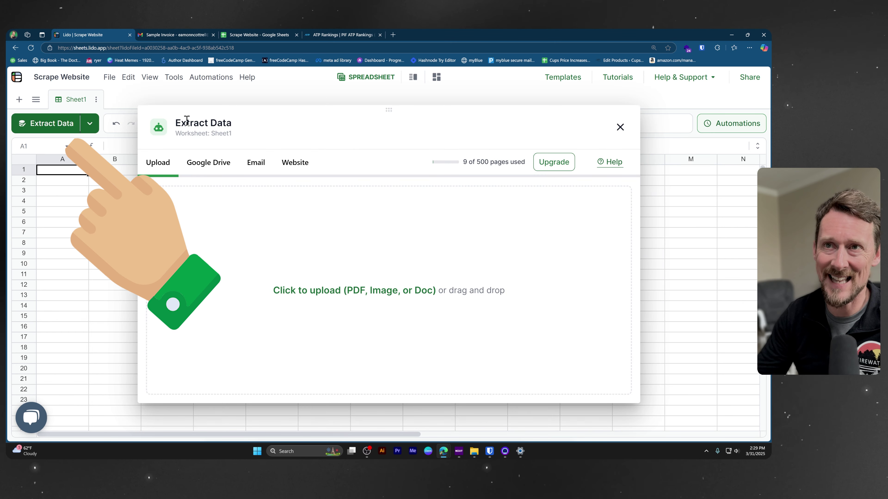
pyautogui.moveTo(386, 111); pyautogui.dragTo(314, 104)
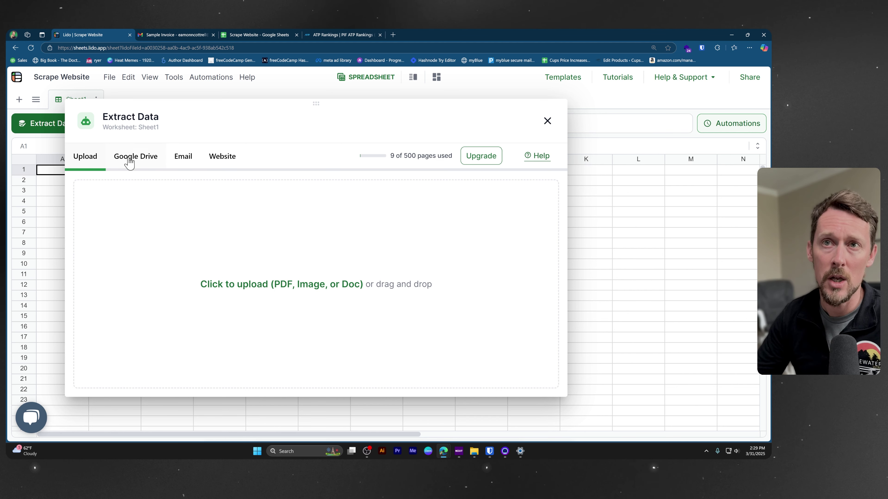
pyautogui.click(136, 161)
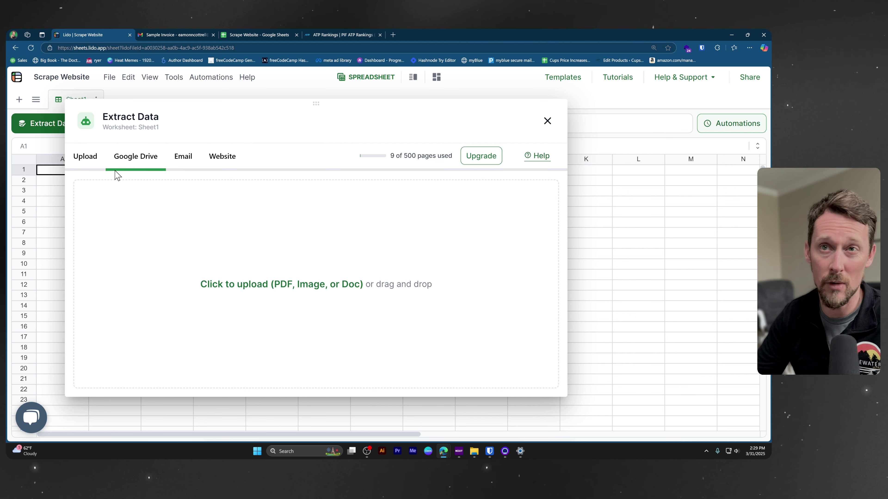
pyautogui.click(175, 158)
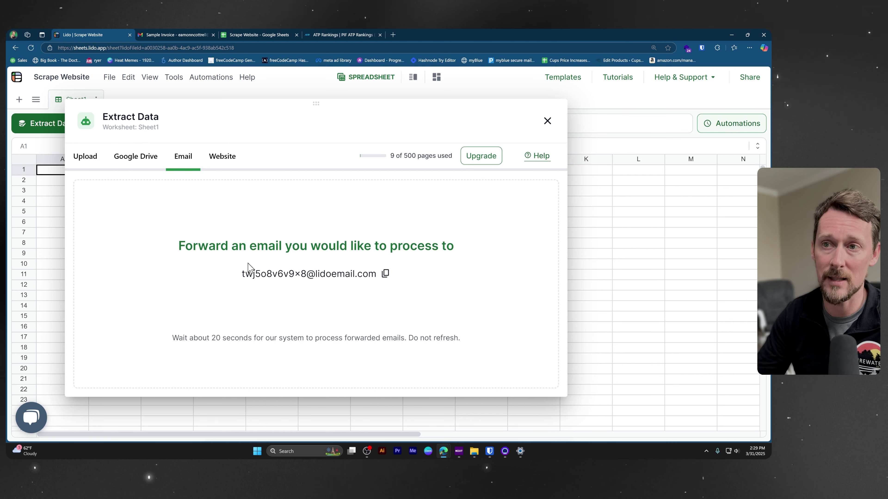
pyautogui.click(223, 158)
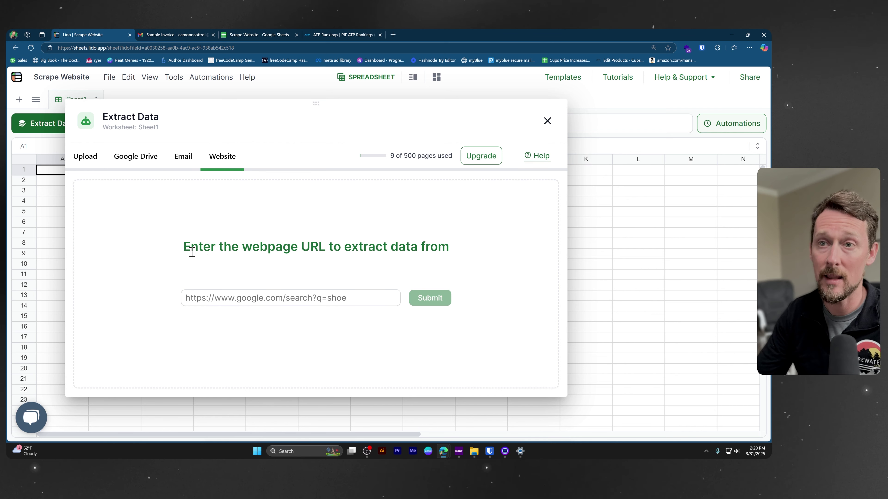
# - Copy the address of the ATP singles rankings page and submit it as the webpage URL to extract data from
pyautogui.click(335, 36)
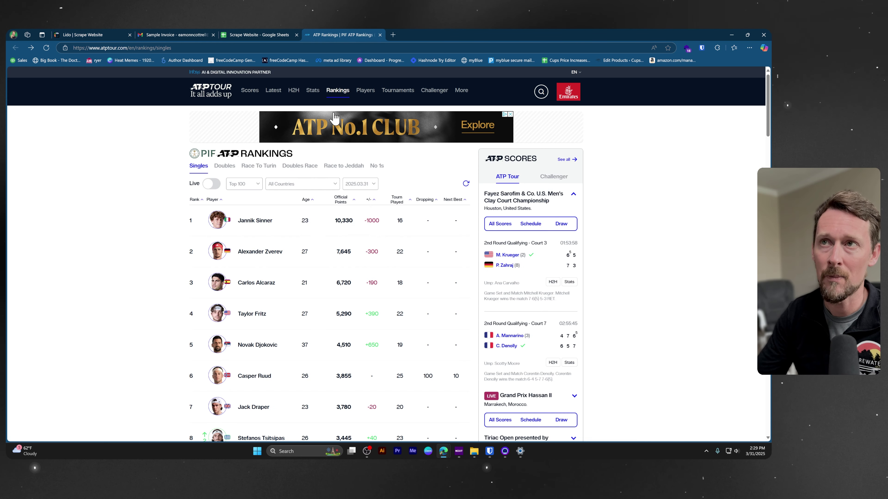
pyautogui.click(265, 48)
pyautogui.hotkey('ctrl', 'c')
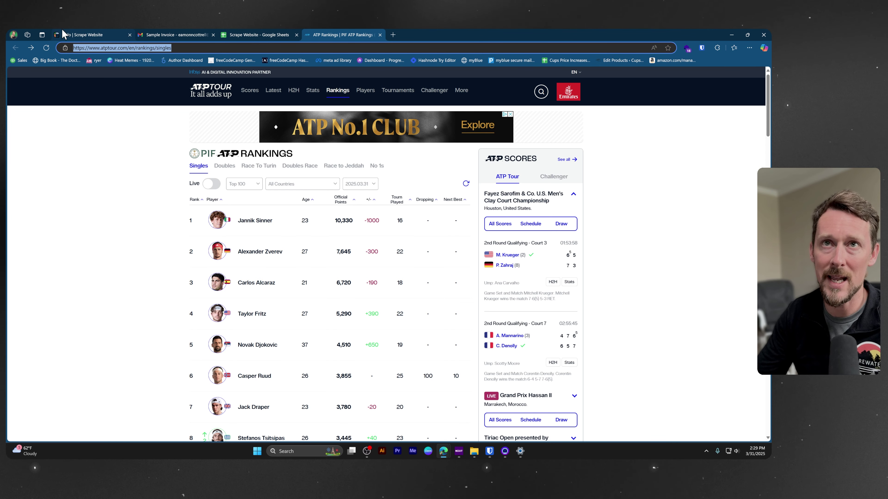
pyautogui.click(106, 34)
pyautogui.click(344, 295)
pyautogui.hotkey('ctrl', 'v')
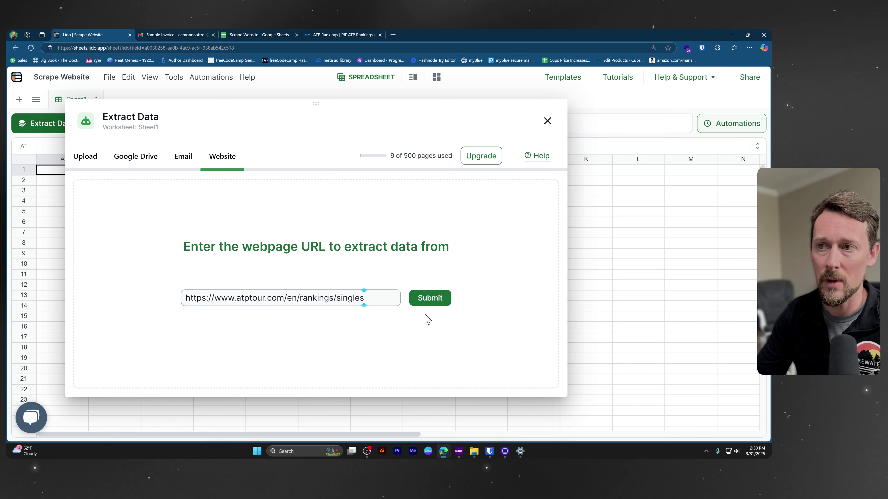
pyautogui.click(429, 301)
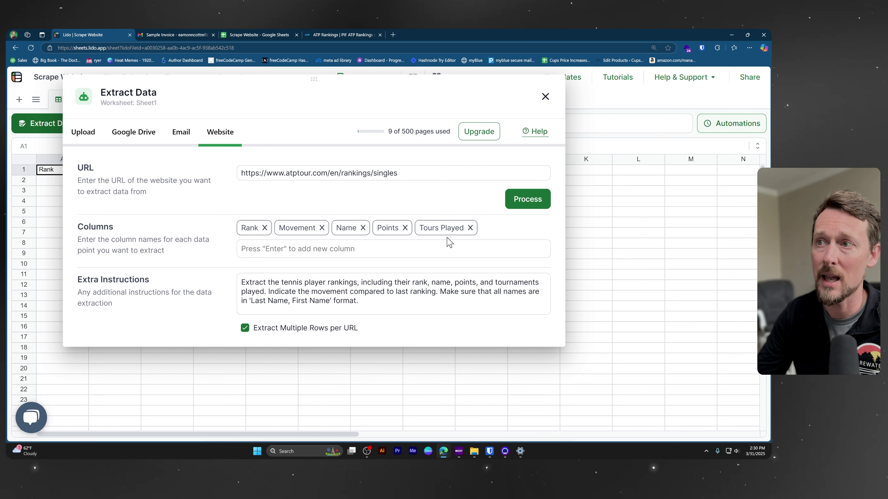
# - Check the column headings on the ATP rankings page and remove the Movement and Tours Played columns from the extraction
pyautogui.click(343, 35)
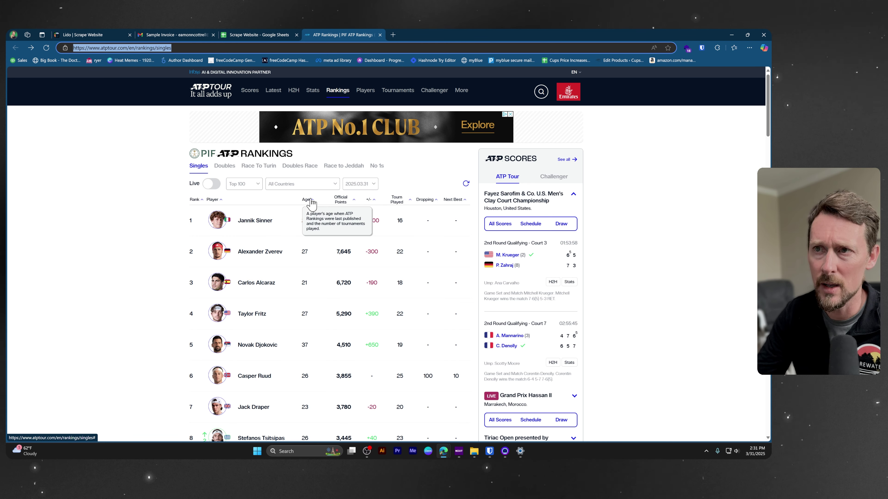
pyautogui.click(100, 36)
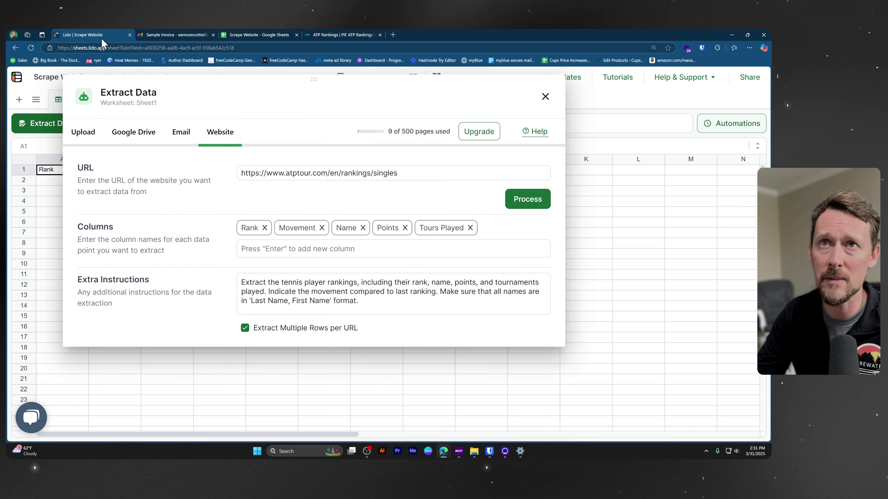
pyautogui.click(321, 228)
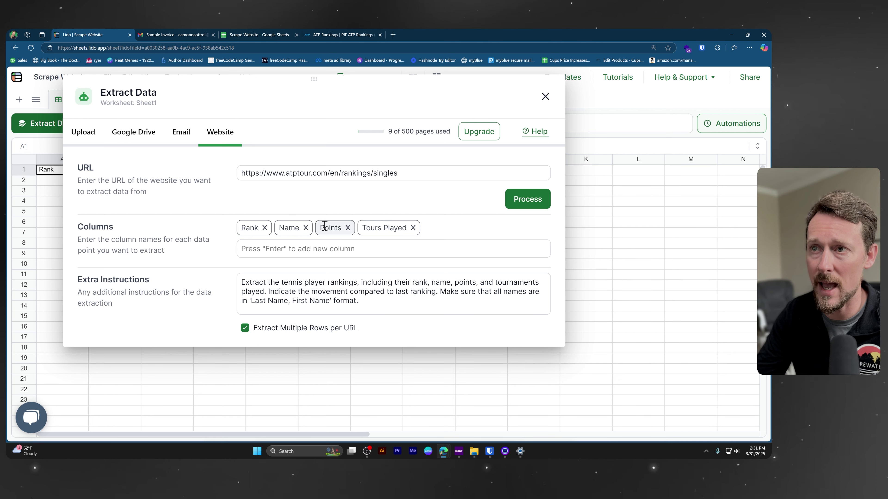
pyautogui.click(413, 228)
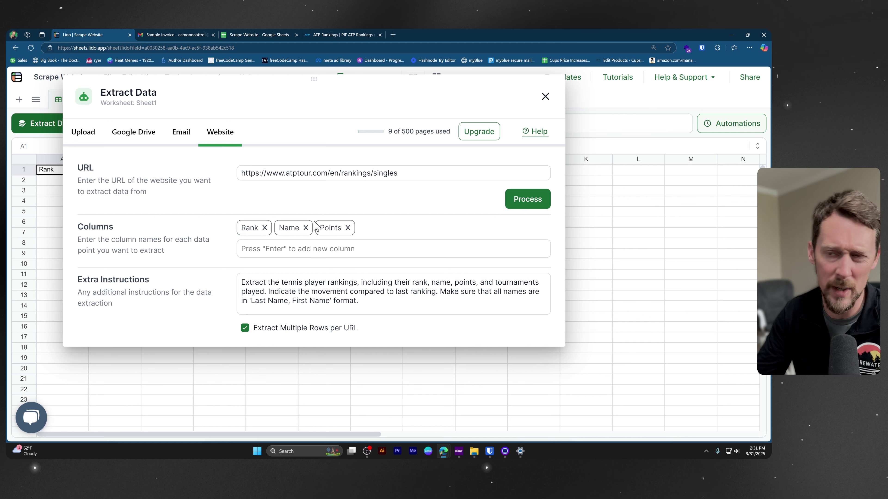
# - Clear all the text from the extra instructions of the extraction
pyautogui.click(247, 284)
pyautogui.moveTo(246, 282); pyautogui.dragTo(383, 301)
pyautogui.click(371, 303)
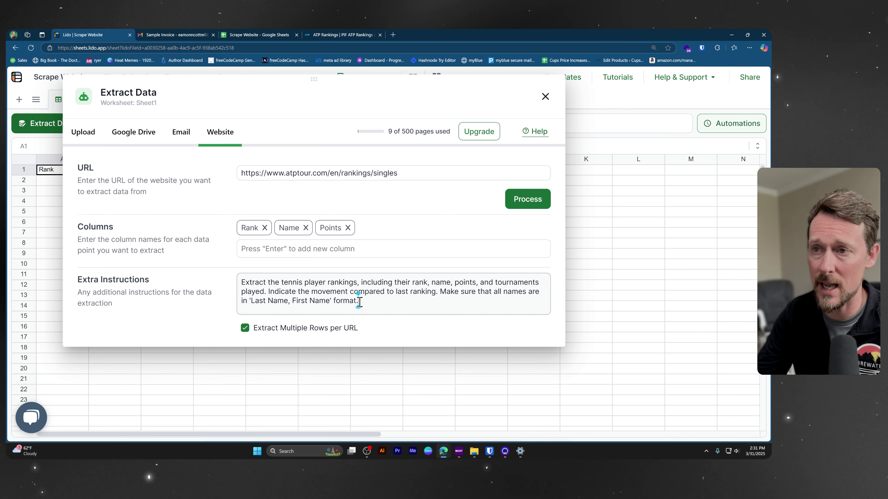
pyautogui.moveTo(360, 301); pyautogui.dragTo(244, 280)
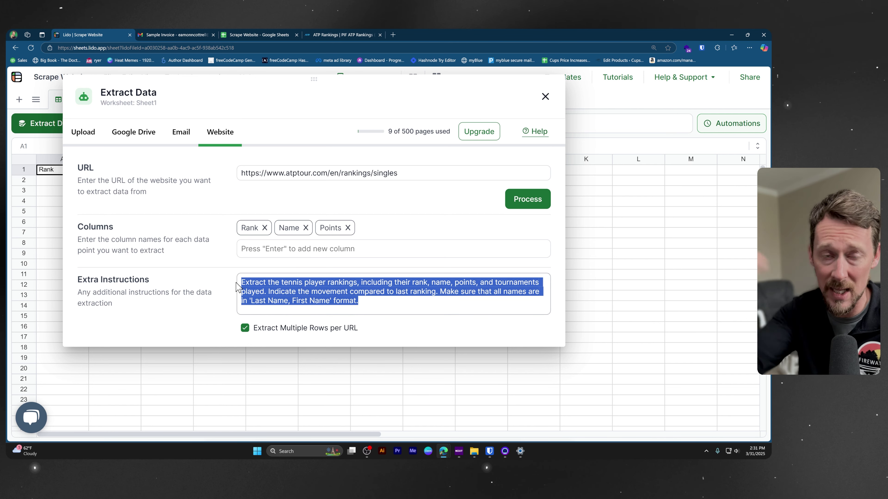
pyautogui.press('BackSpace')
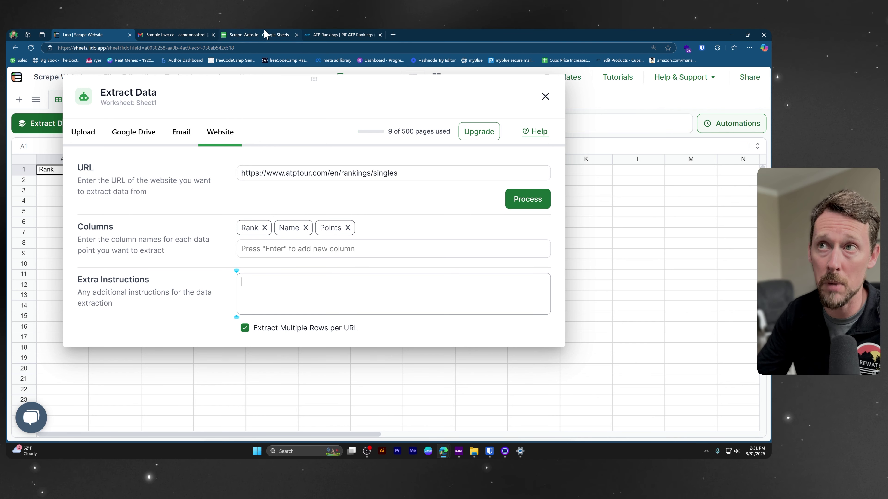
# - Review the ATP rankings page, process the extraction with the Rank, Name and Points columns, and move the extraction dialog aside
pyautogui.click(343, 37)
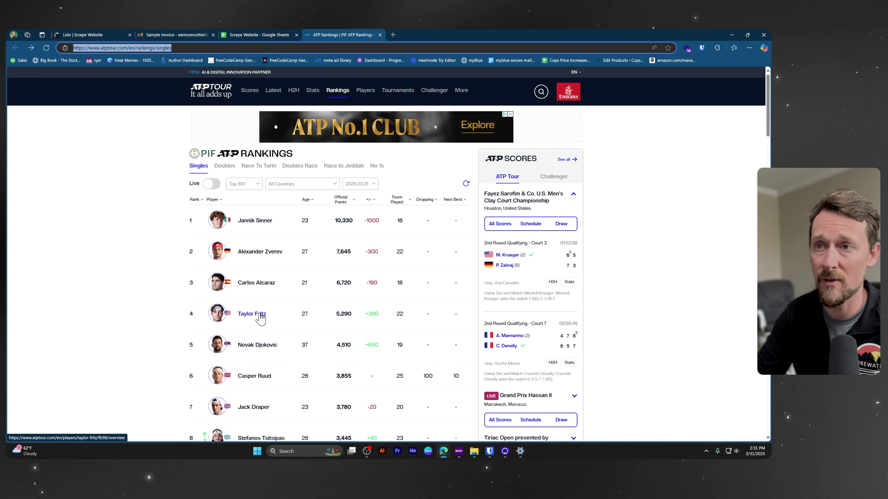
pyautogui.scroll(-1, 266, 196)
pyautogui.click(97, 35)
pyautogui.click(529, 203)
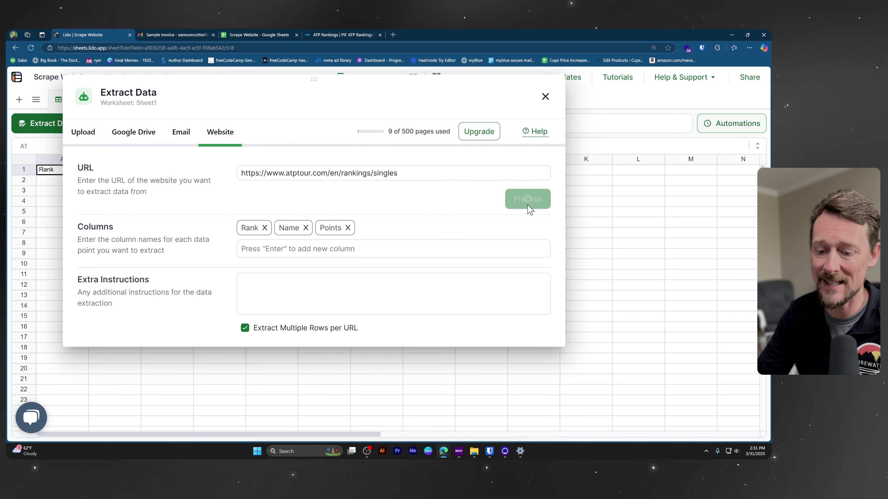
pyautogui.hotkey('ctrl', '2')
pyautogui.moveTo(504, 206); pyautogui.dragTo(400, 243)
pyautogui.press('Escape')
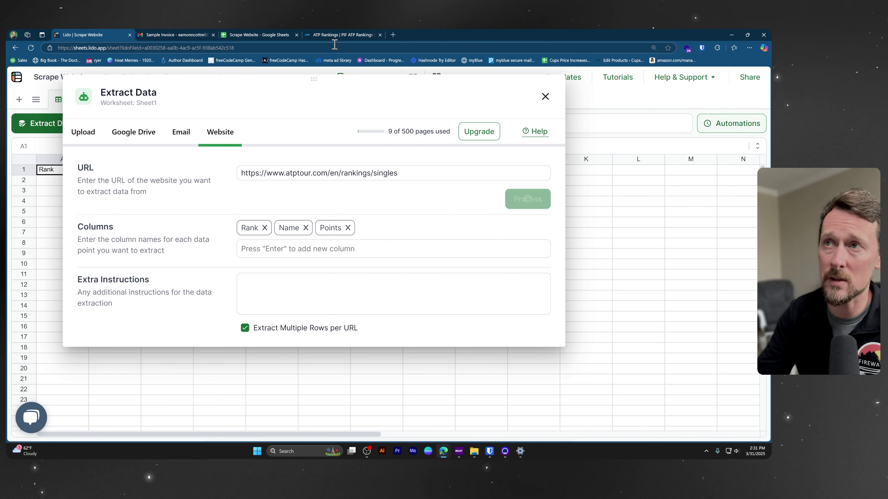
pyautogui.moveTo(312, 82); pyautogui.dragTo(517, 101)
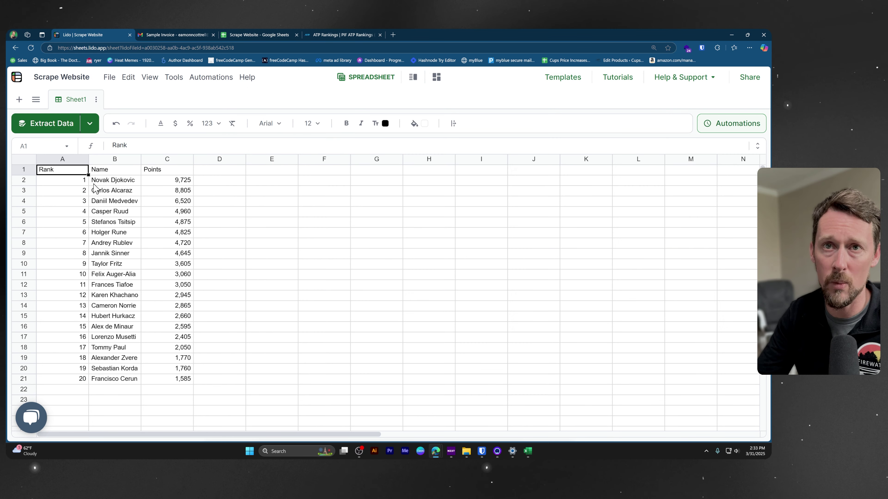
# - Export the extracted values to Excel and open the downloaded Scrape Website.xlsx workbook
pyautogui.moveTo(79, 173); pyautogui.dragTo(172, 175)
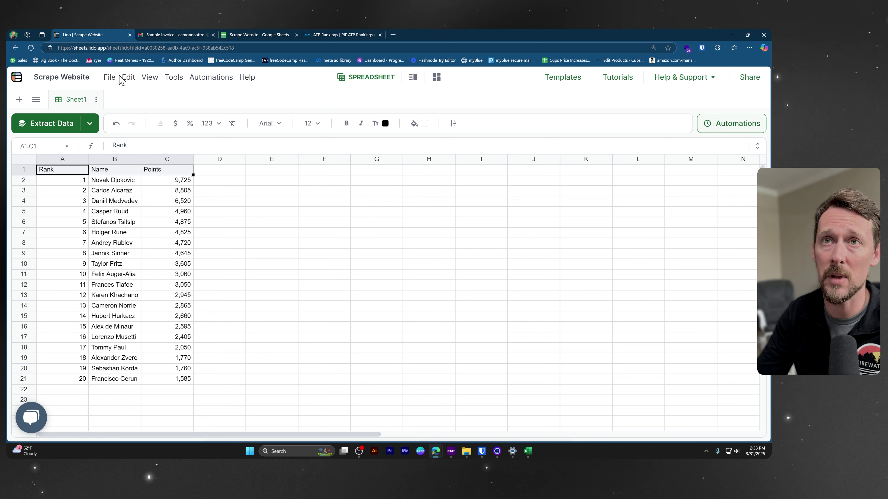
pyautogui.click(110, 77)
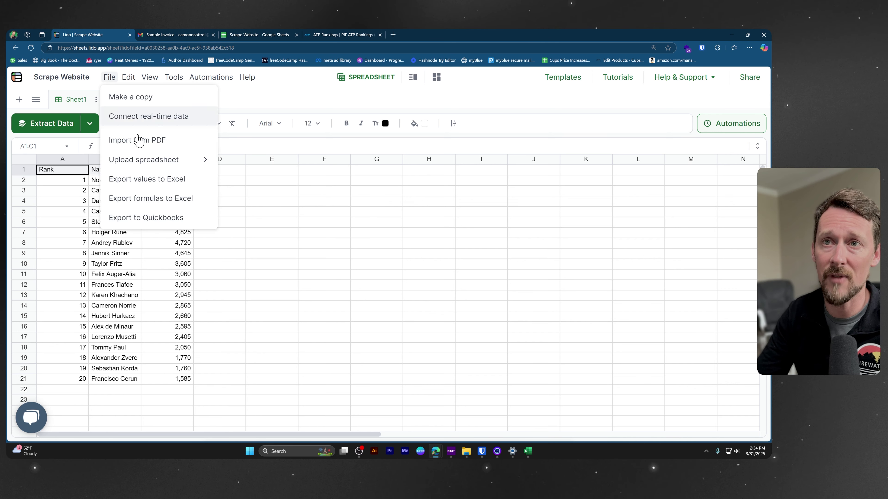
pyautogui.click(172, 181)
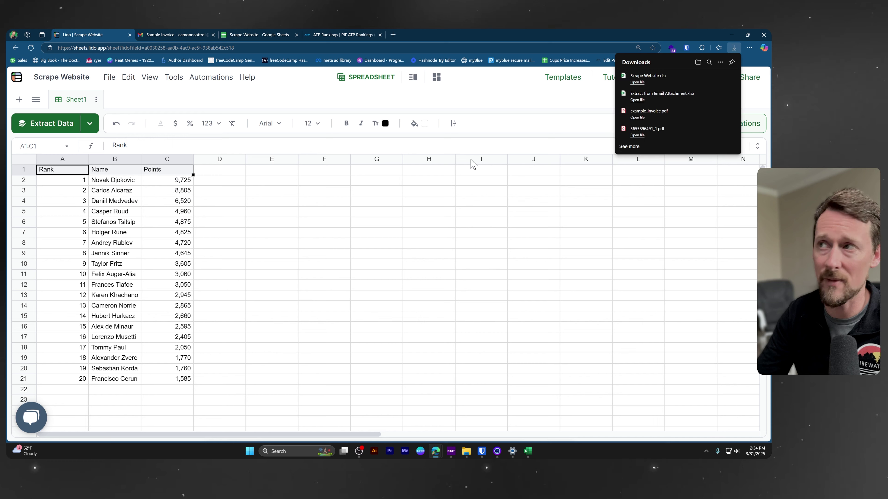
pyautogui.click(637, 83)
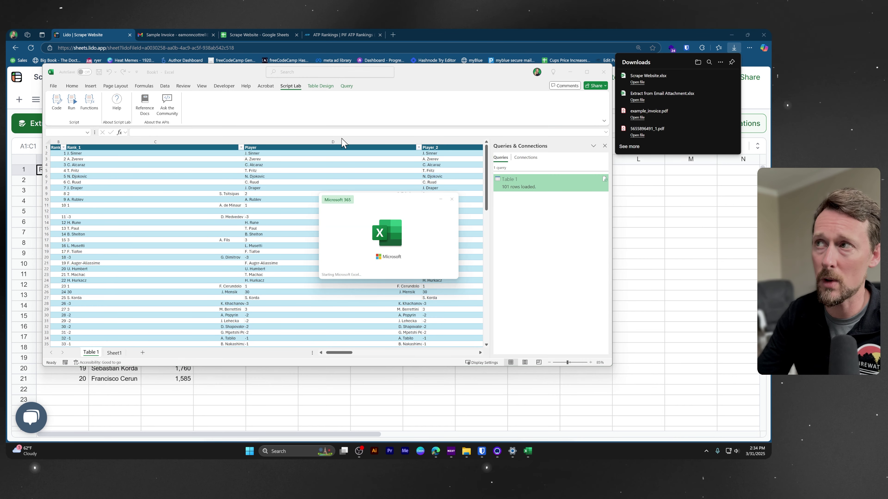
pyautogui.click(333, 104)
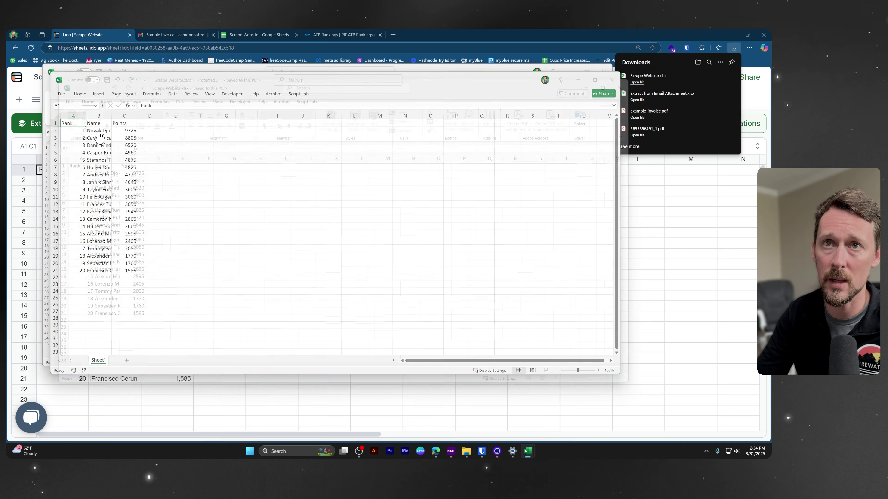
pyautogui.moveTo(81, 158); pyautogui.dragTo(146, 158)
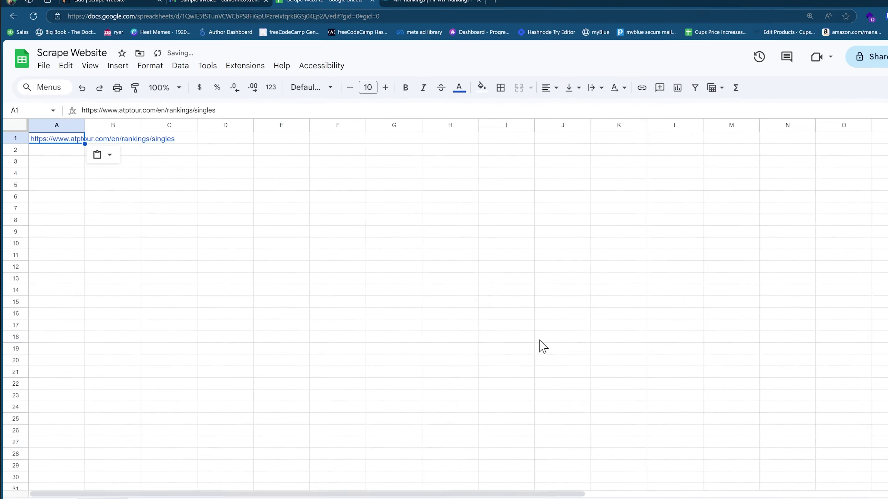
# - In the Google Sheets spreadsheet, enter =IMPORTHTML(A1,"table") in A3 to import the rankings table, and allow access to external data
pyautogui.press('Down')
pyautogui.press('Down')
pyautogui.write('=import')
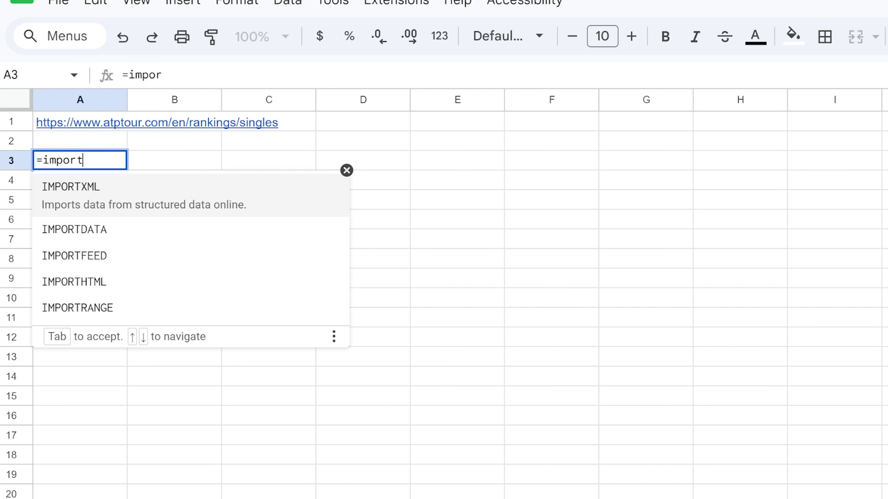
pyautogui.write('h')
pyautogui.press('Tab')
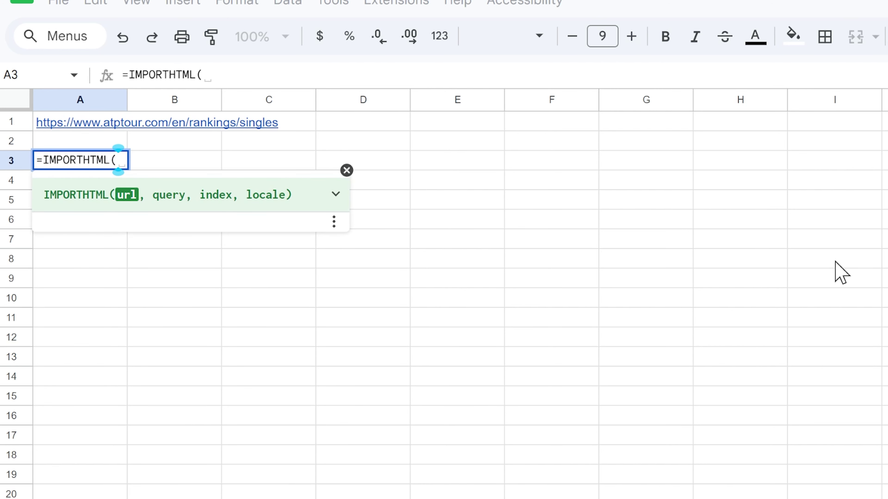
pyautogui.click(63, 123)
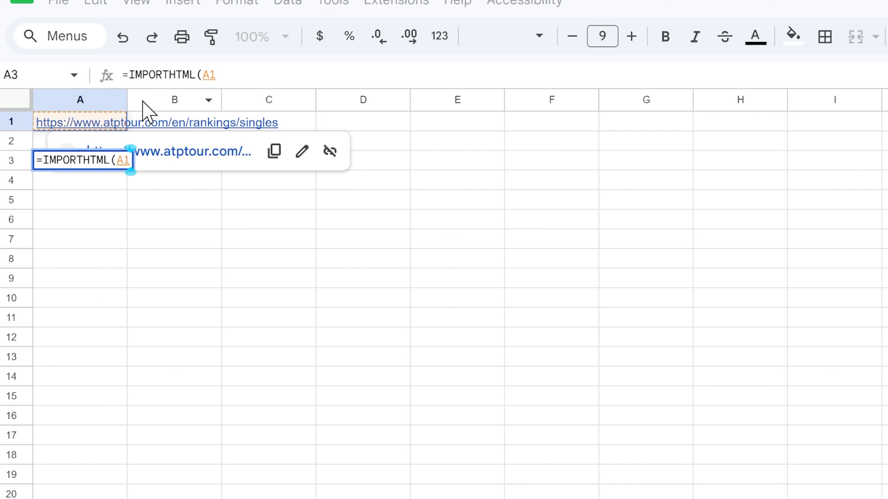
pyautogui.write(',"table"')
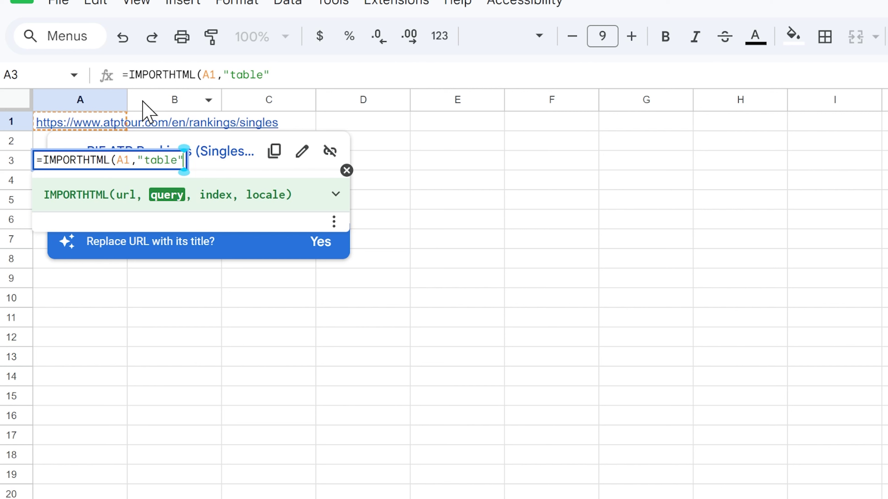
pyautogui.press('Return')
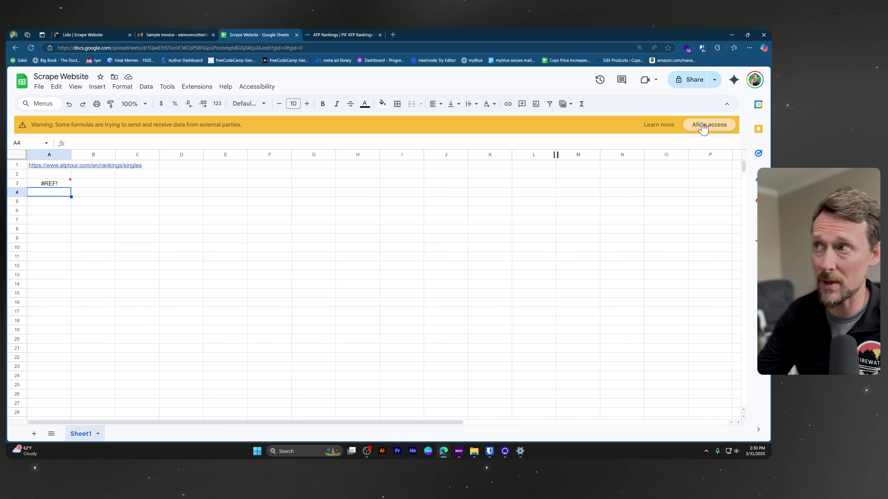
pyautogui.click(702, 126)
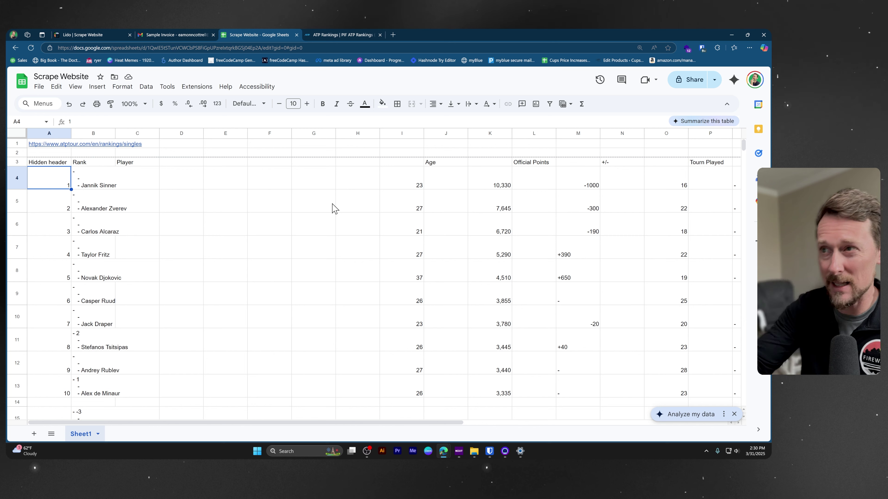
pyautogui.scroll(-1, 210, 186)
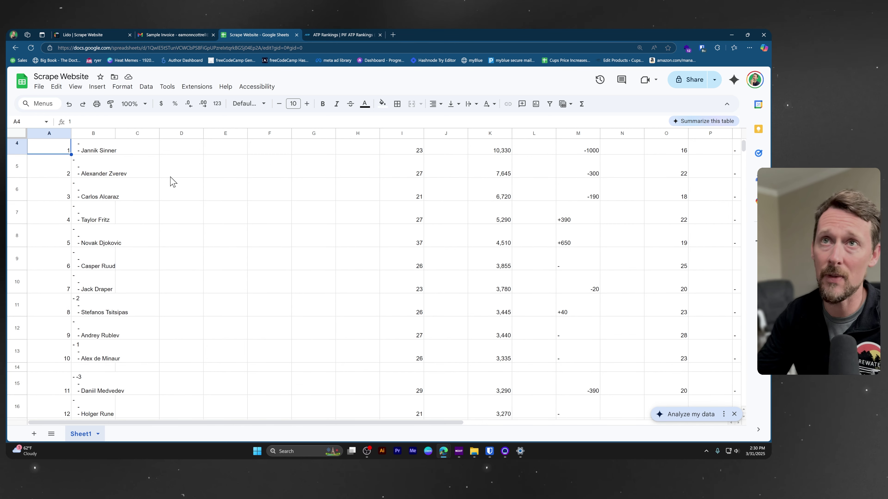
# - Return to the Lido sheet, and switch to Excel to create a blank workbook
pyautogui.click(100, 34)
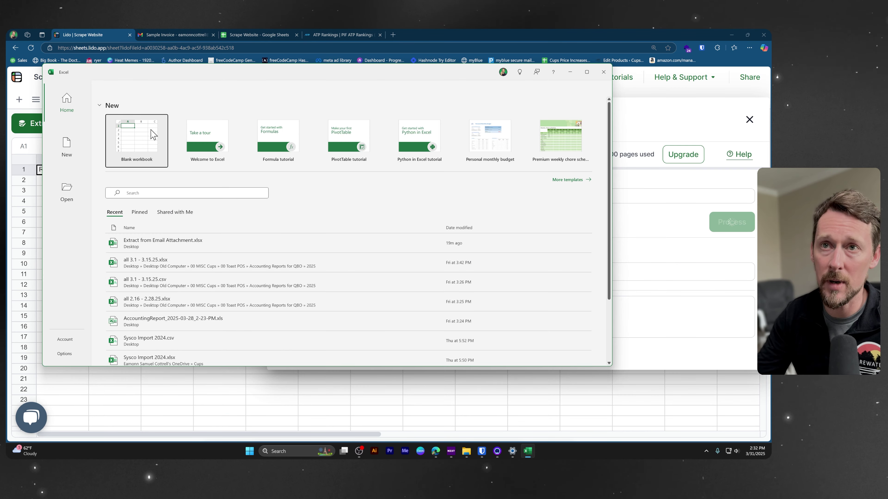
pyautogui.click(151, 132)
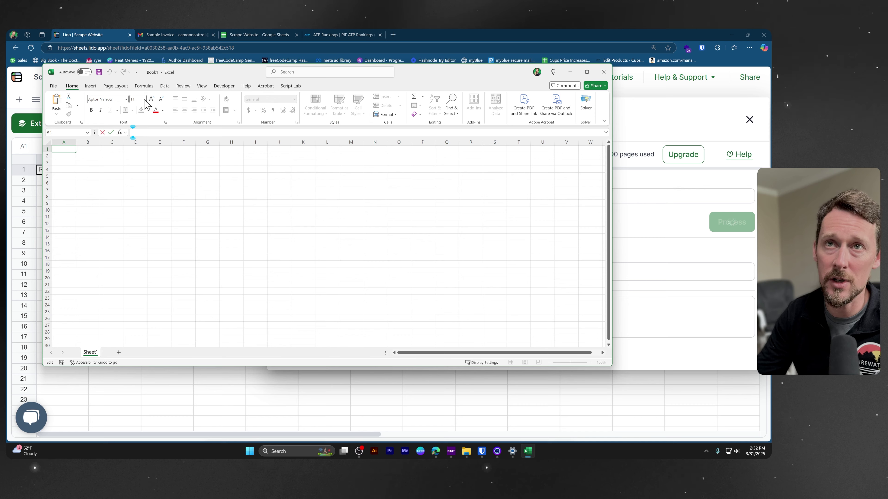
pyautogui.click(165, 88)
pyautogui.click(183, 182)
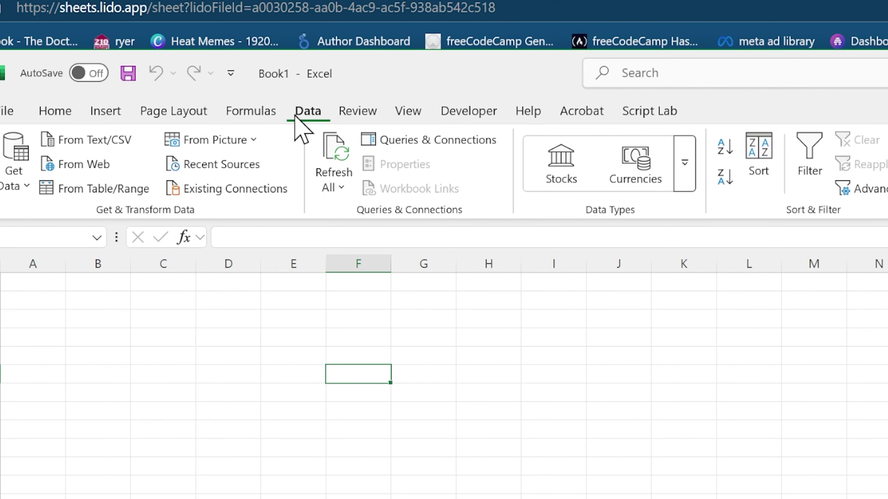
pyautogui.click(99, 164)
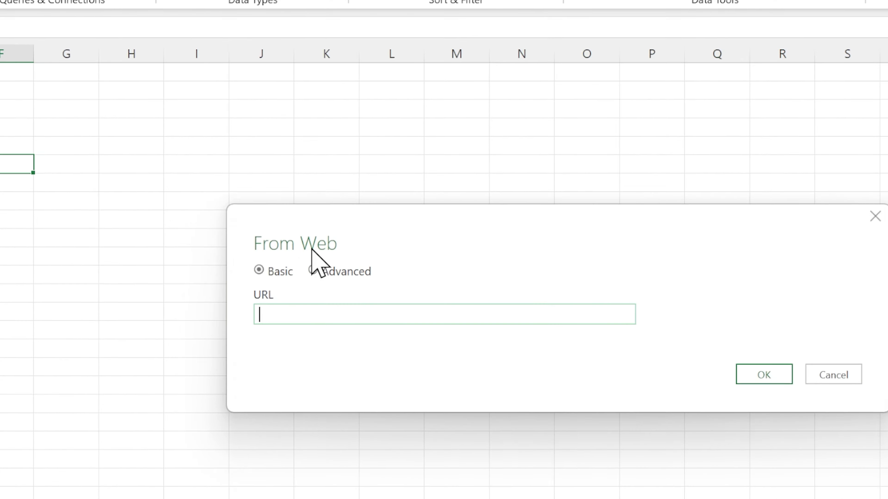
pyautogui.write('https://www.atptour.com/en/rankings/singles')
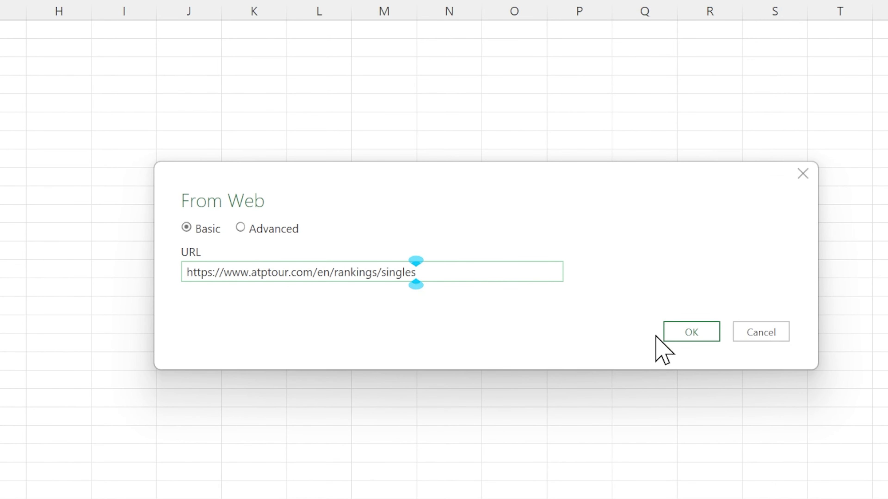
pyautogui.click(691, 334)
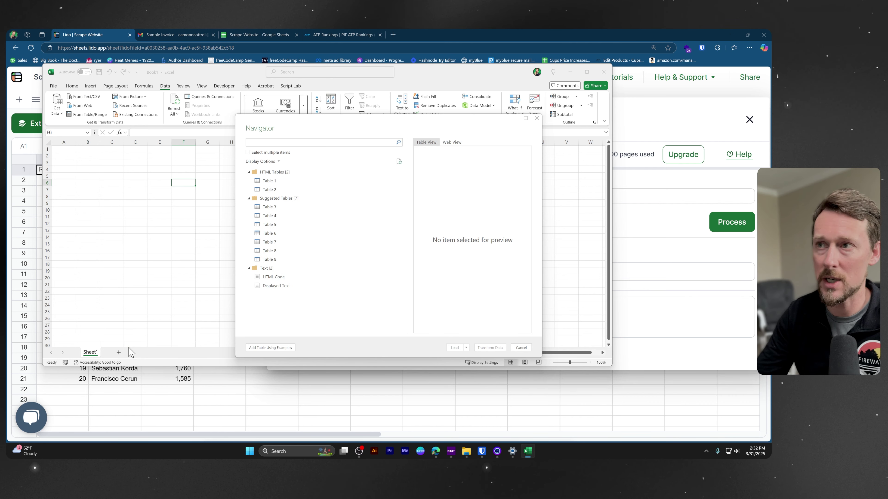
pyautogui.click(278, 183)
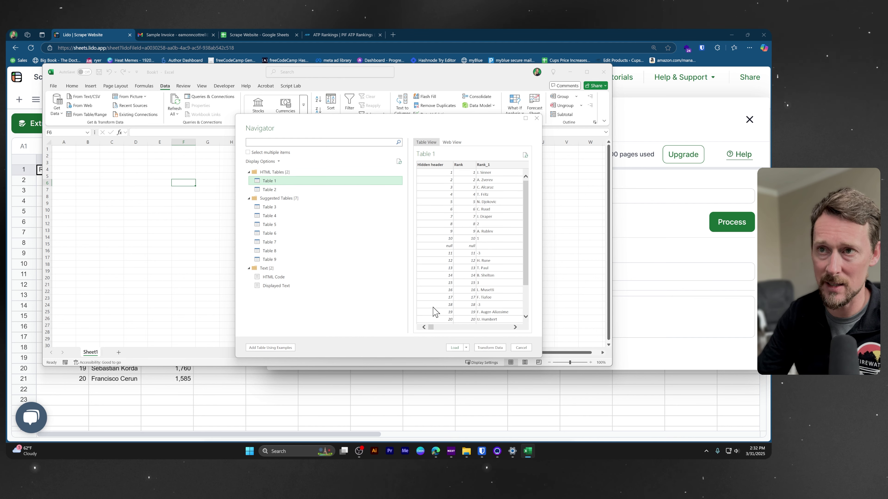
pyautogui.click(462, 348)
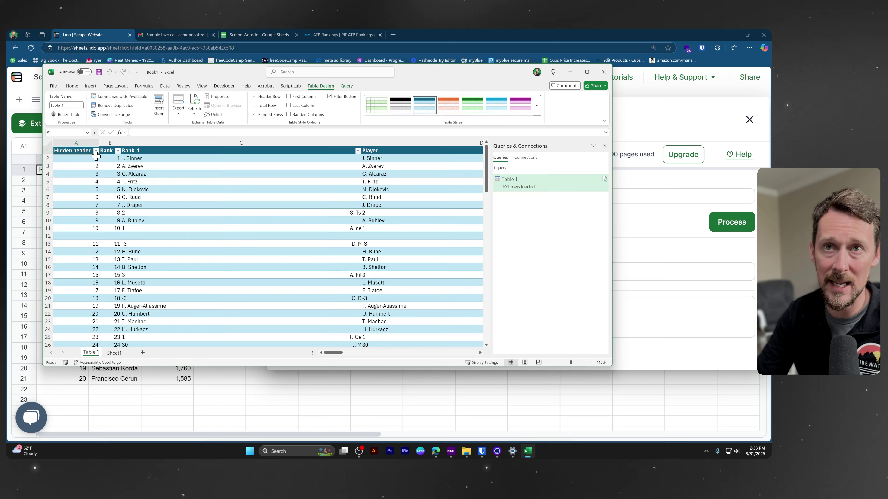
# - Review the rows and columns of the imported rankings table, and switch back to the Lido Scrape Website sheet
pyautogui.keyDown('ctrl'); pyautogui.scroll(-3, 98, 158); pyautogui.keyUp('ctrl')
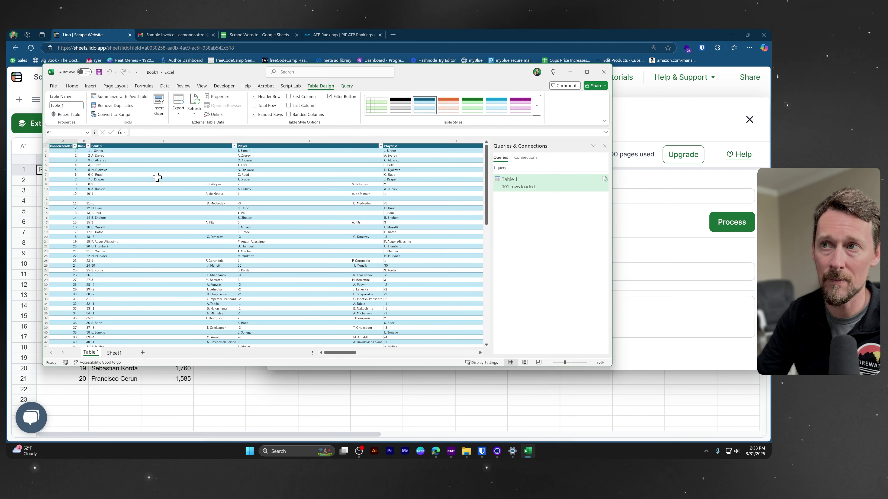
pyautogui.hscroll(10, 308, 193)
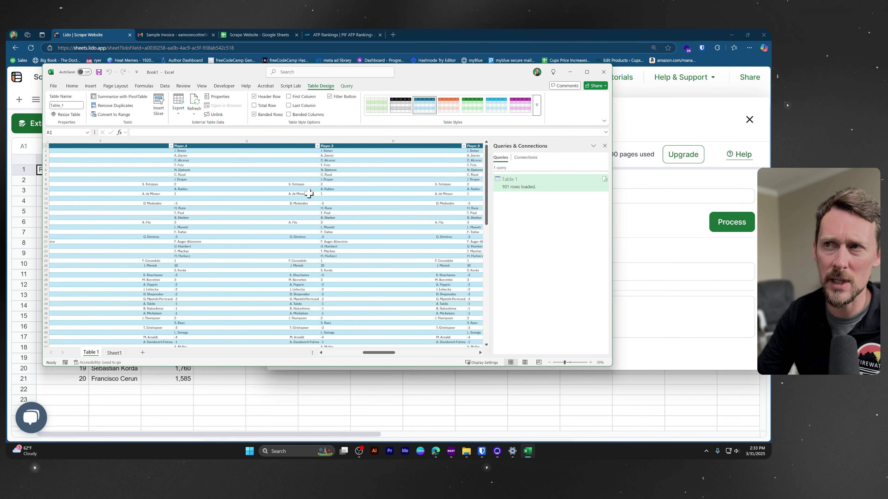
pyautogui.hscroll(-10, 308, 193)
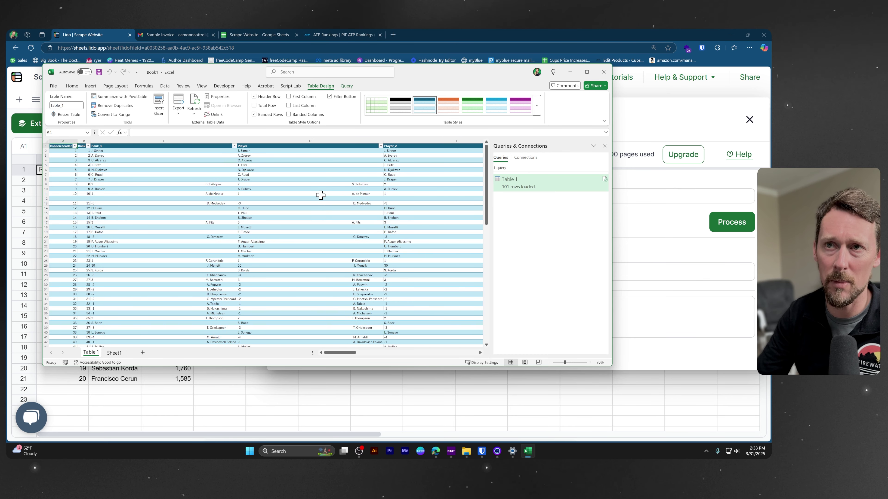
pyautogui.scroll(-1, 321, 195)
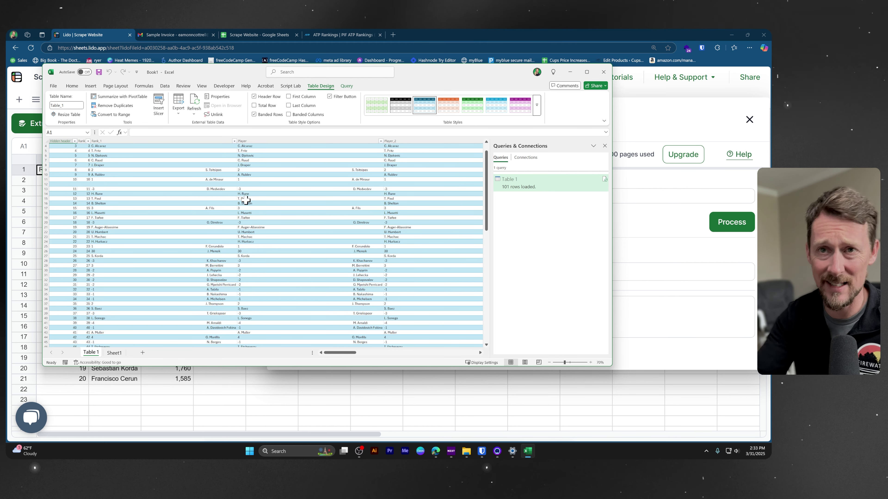
pyautogui.keyDown('ctrl'); pyautogui.scroll(3, 246, 200); pyautogui.keyUp('ctrl')
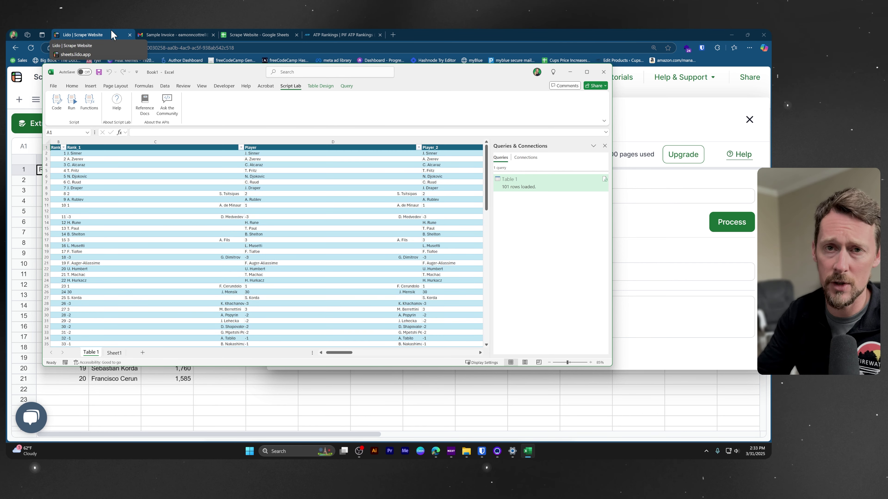
pyautogui.click(92, 29)
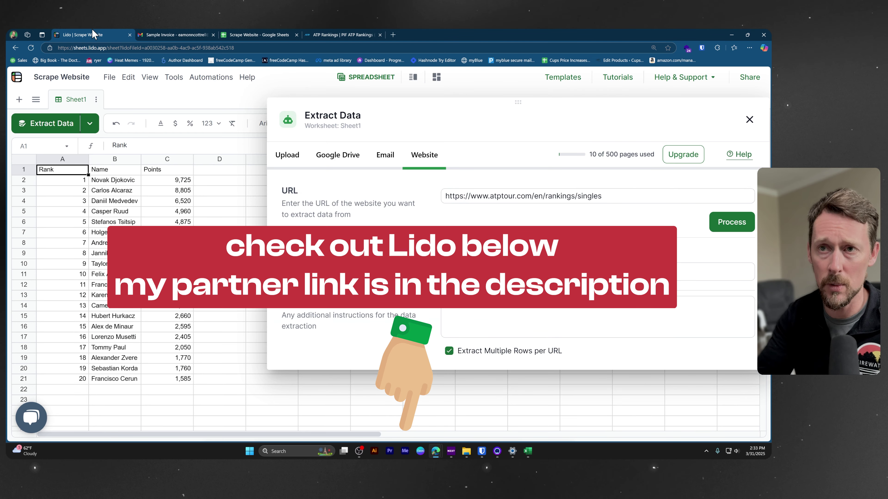